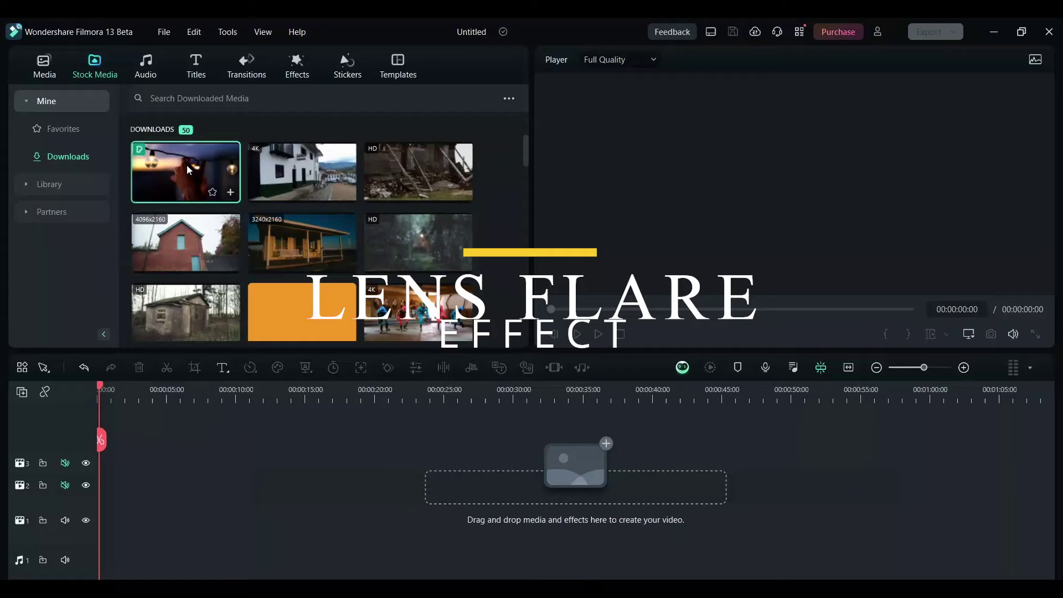
# - Add the light-bulb stock clip to the timeline and trim its start, leaving 6:21
pyautogui.moveTo(188, 164)
pyautogui.mouseDown()
pyautogui.moveTo(178, 406)
pyautogui.moveTo(101, 504)
pyautogui.mouseUp()
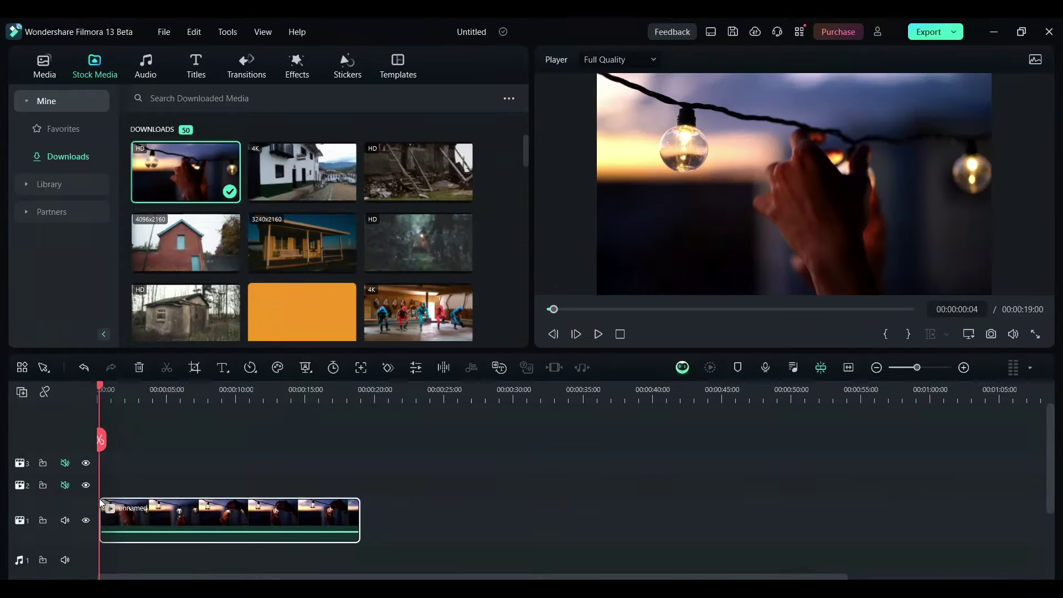
pyautogui.moveTo(100, 503); pyautogui.dragTo(268, 509)
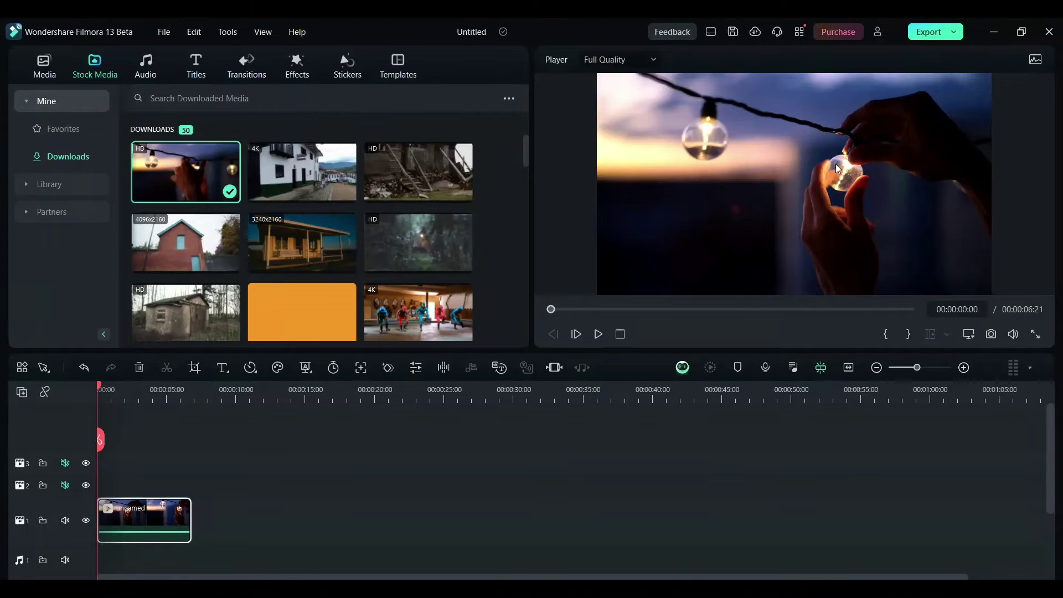
# - Search the sticker library for 'lens flare'
pyautogui.click(344, 64)
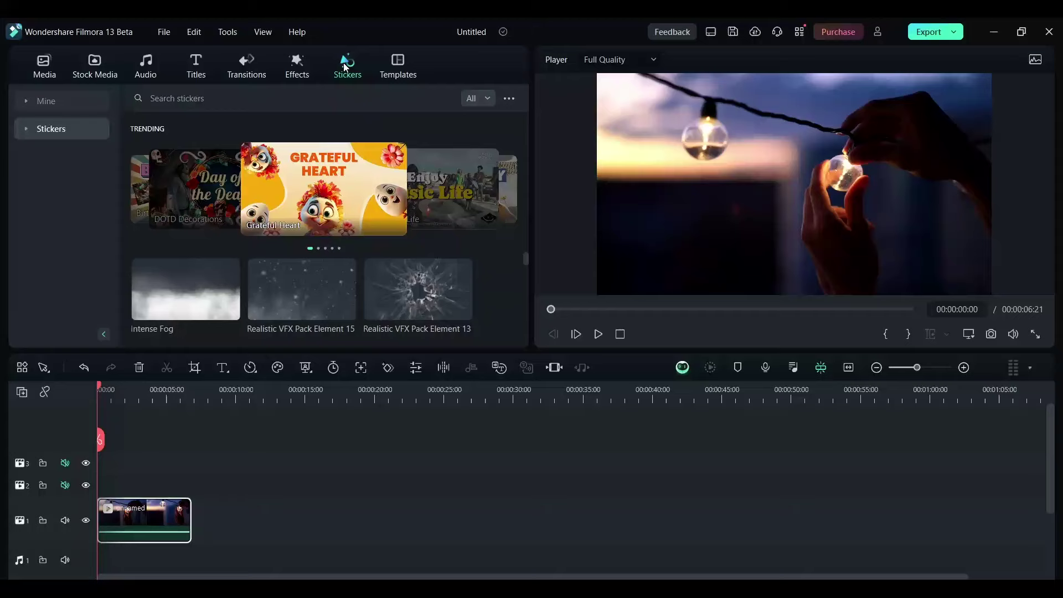
pyautogui.click(223, 99)
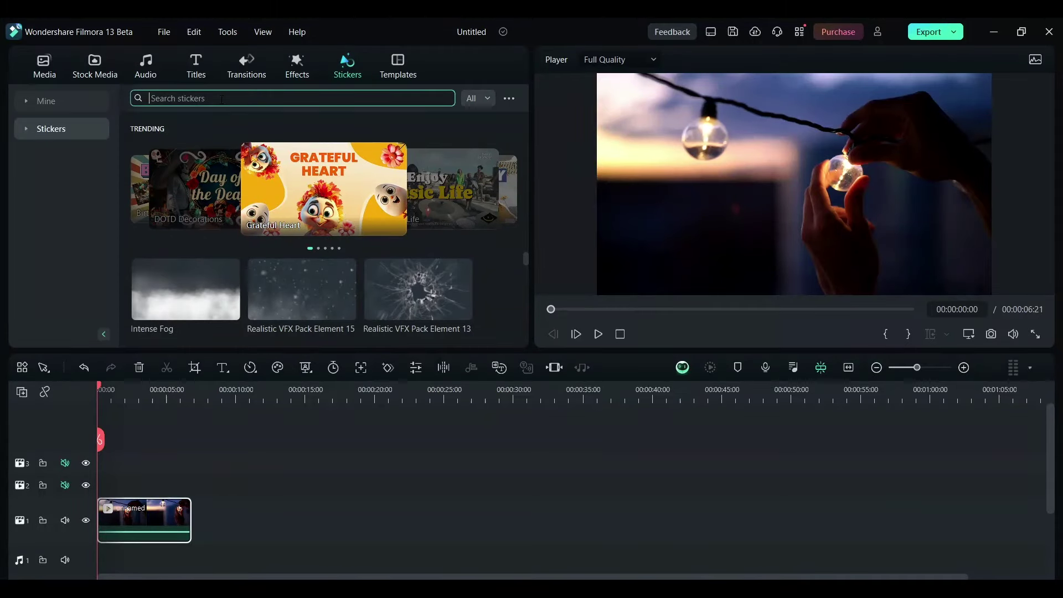
pyautogui.click(166, 136)
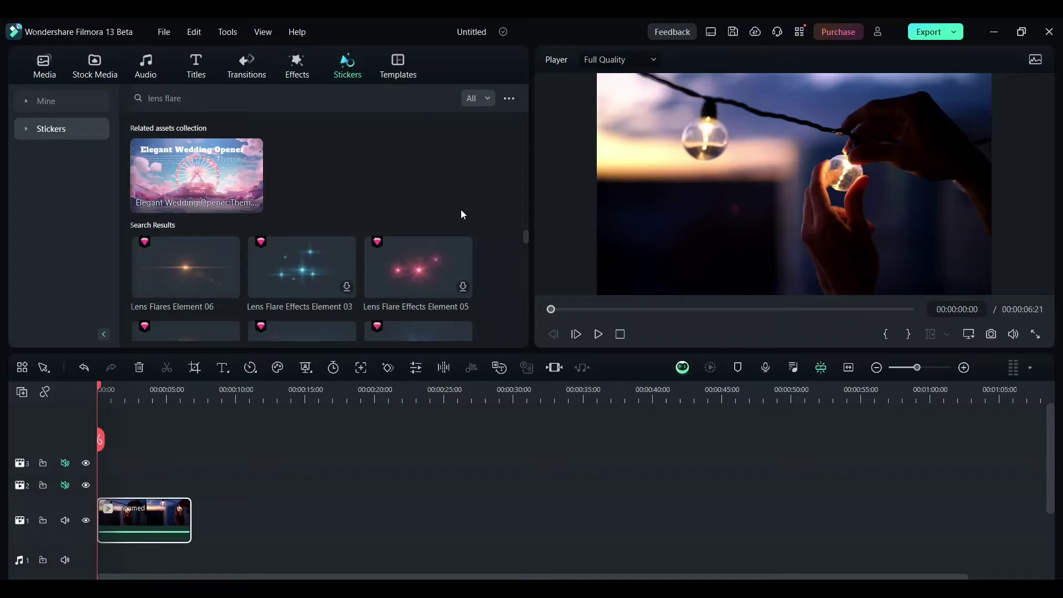
pyautogui.scroll(-5, 463, 210)
pyautogui.moveTo(185, 279)
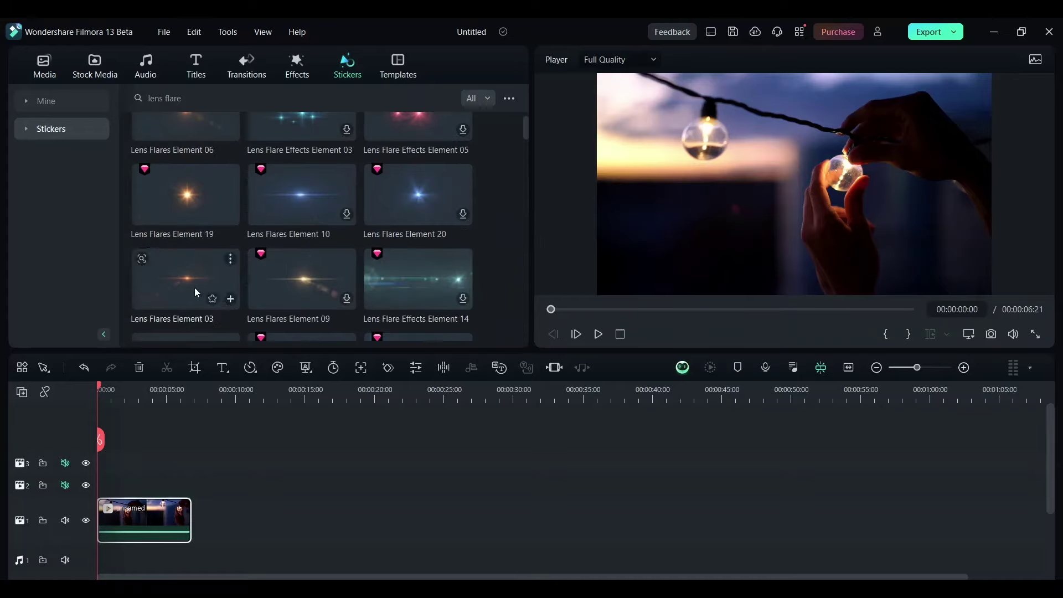
# - Place Lens Flares Element 03 on track 2 and preview its glow
pyautogui.moveTo(185, 281); pyautogui.dragTo(140, 450)
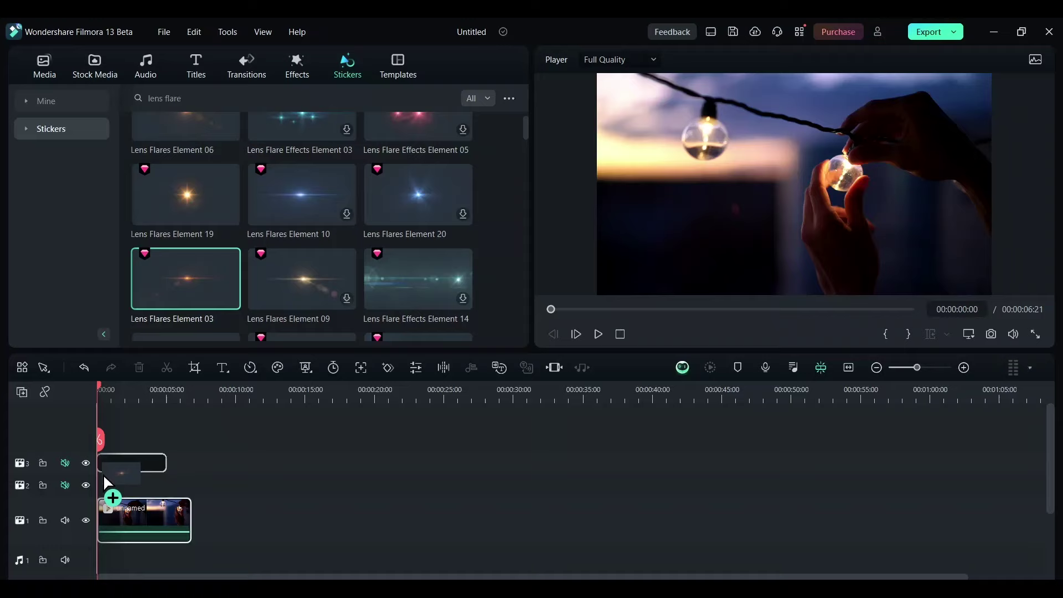
pyautogui.moveTo(140, 449)
pyautogui.mouseDown()
pyautogui.moveTo(102, 485)
pyautogui.moveTo(190, 483)
pyautogui.mouseUp()
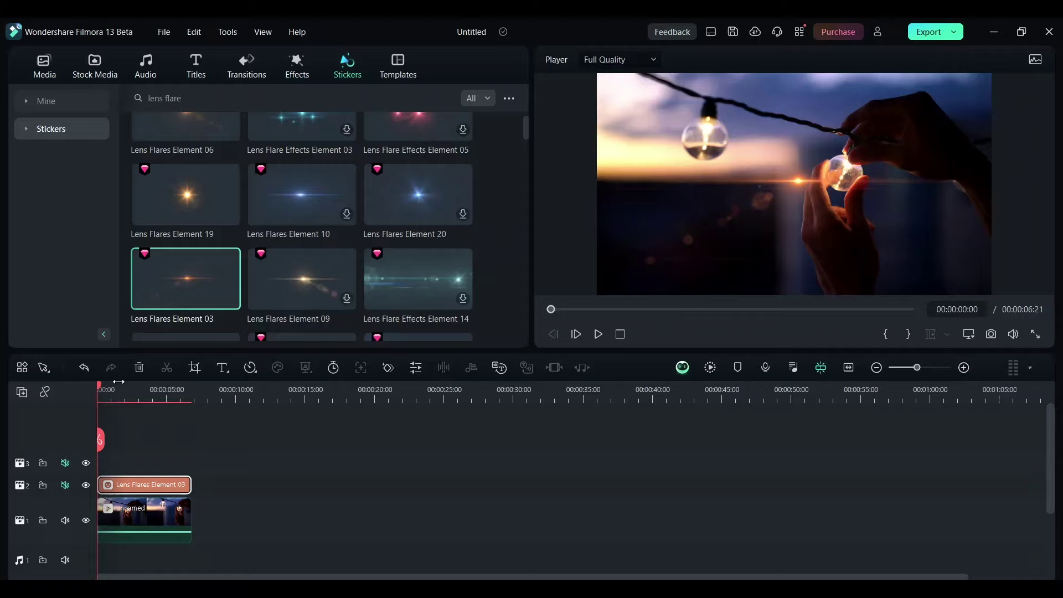
pyautogui.press('space')
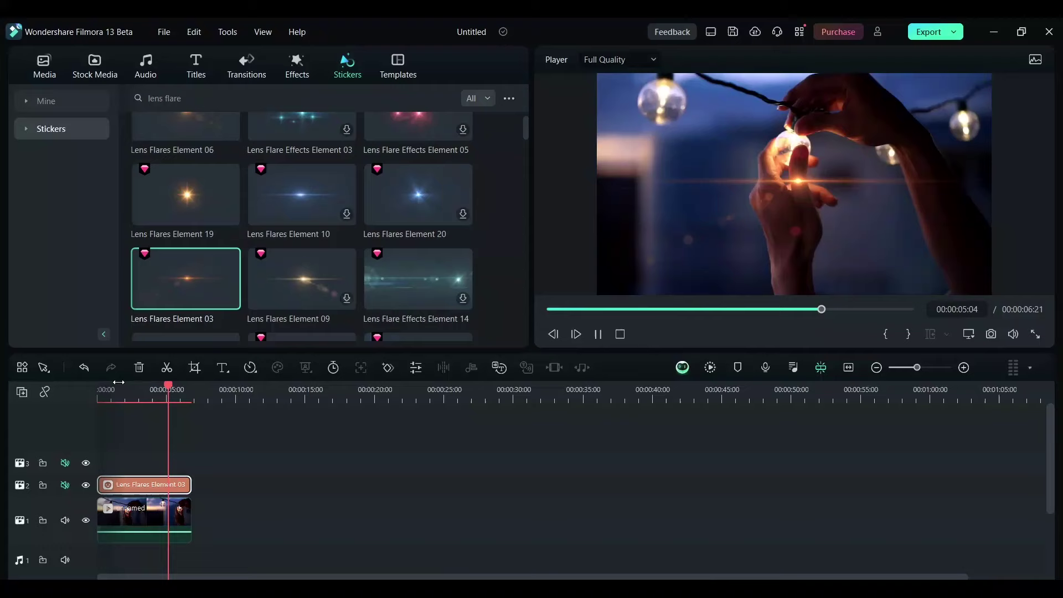
pyautogui.press('space')
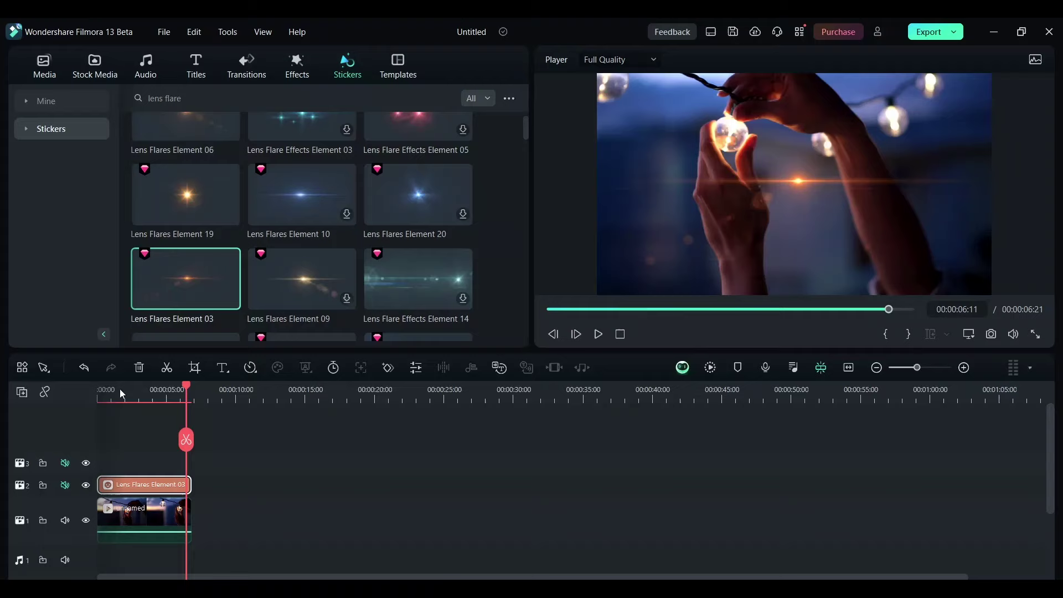
# - Enable Motion Tracking in the light-bulb clip's properties
pyautogui.click(103, 389)
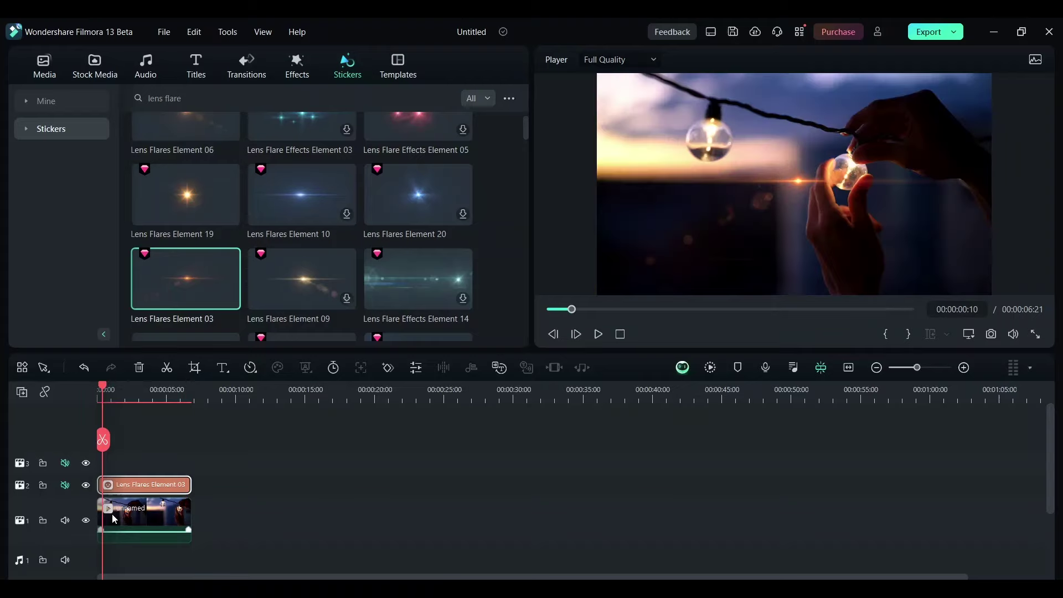
pyautogui.doubleClick(128, 513)
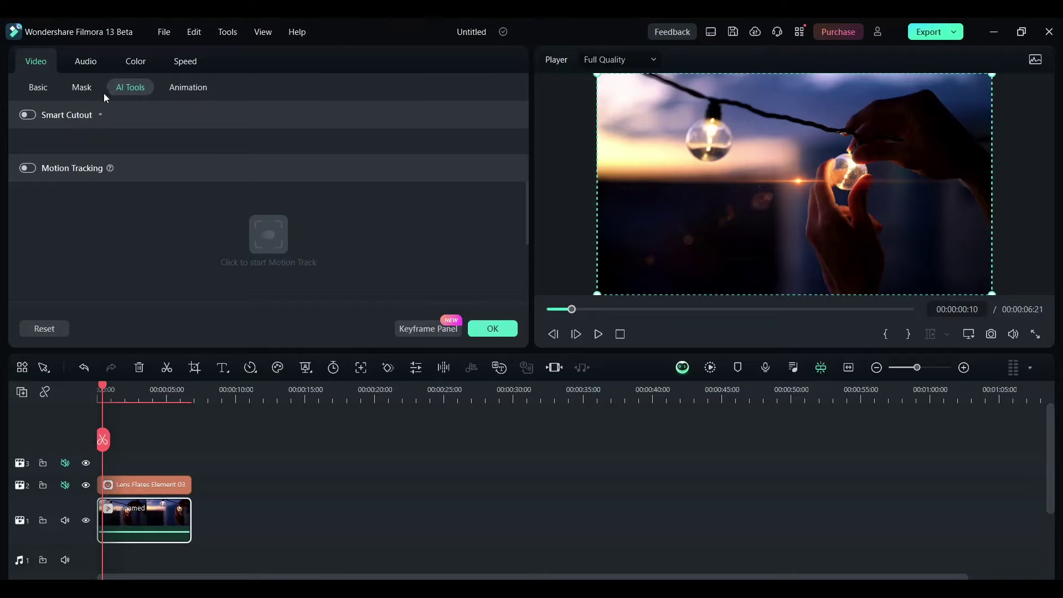
pyautogui.click(29, 168)
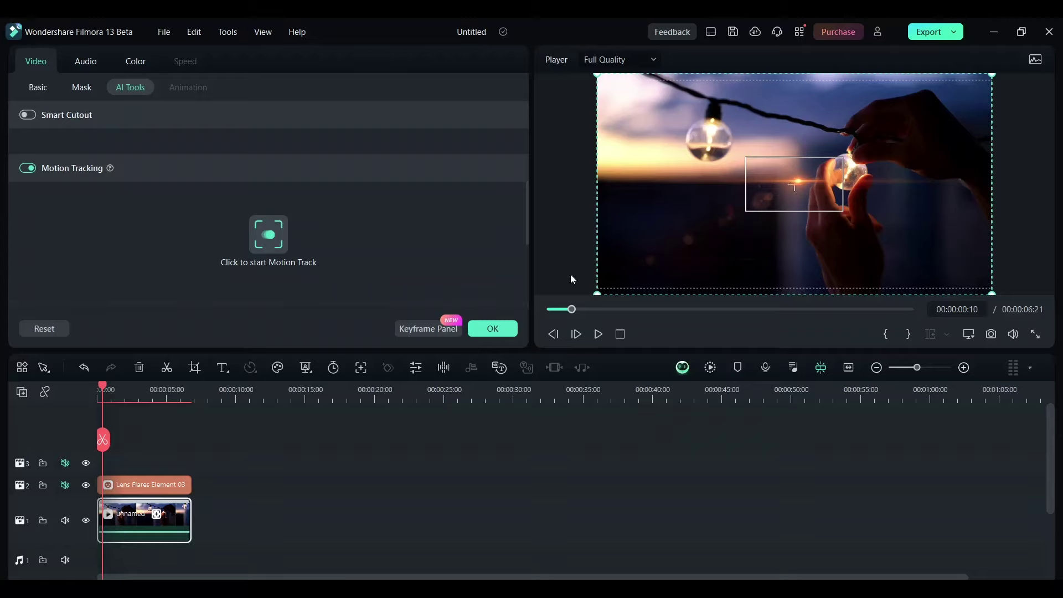
# - Fit the tracking box around the held bulb and run the motion tracking
pyautogui.click(85, 485)
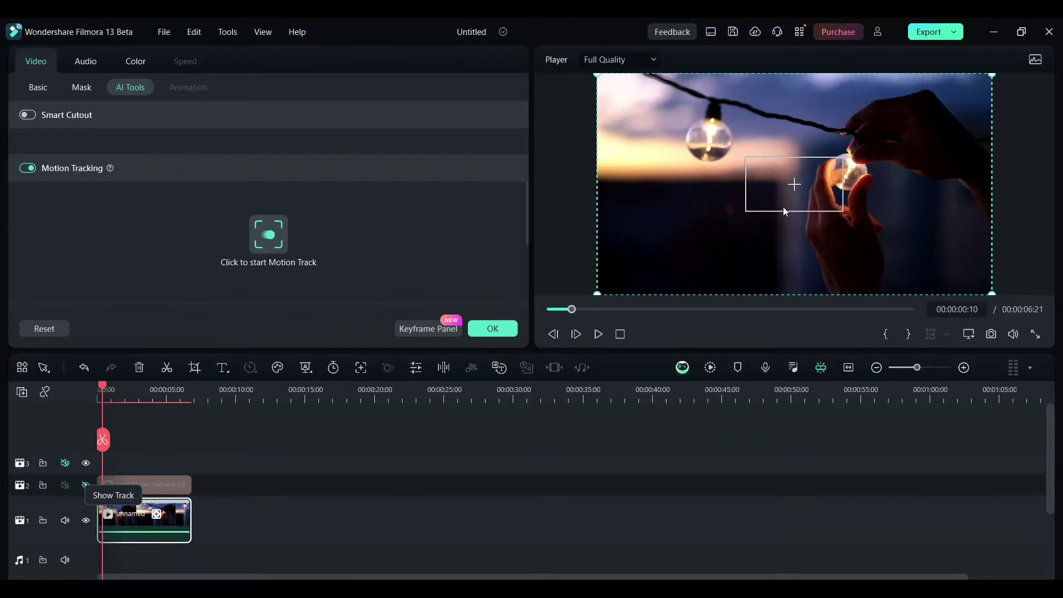
pyautogui.moveTo(764, 180); pyautogui.dragTo(834, 169)
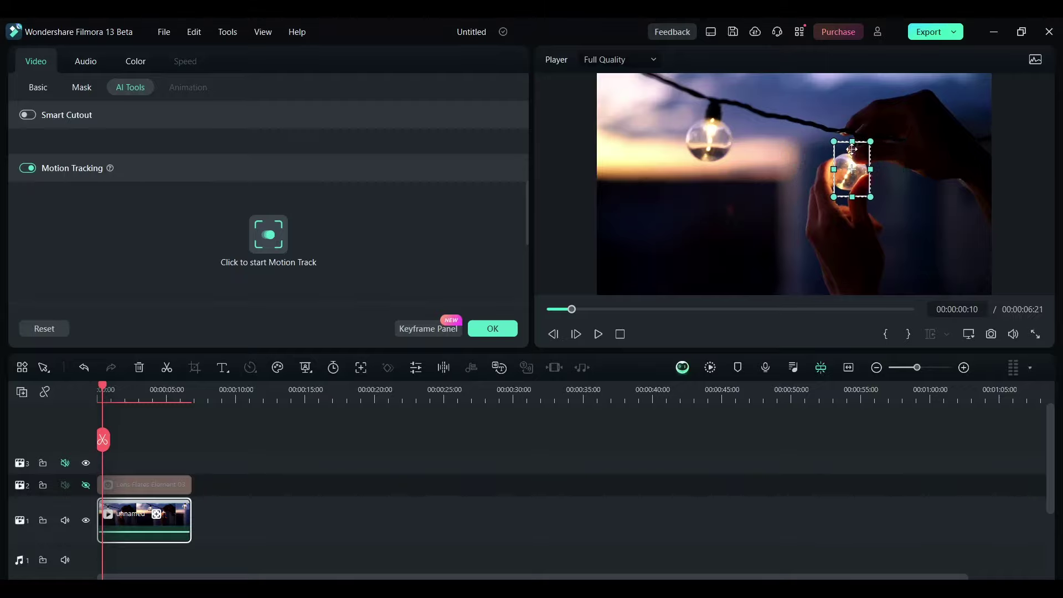
pyautogui.moveTo(854, 141); pyautogui.dragTo(854, 154)
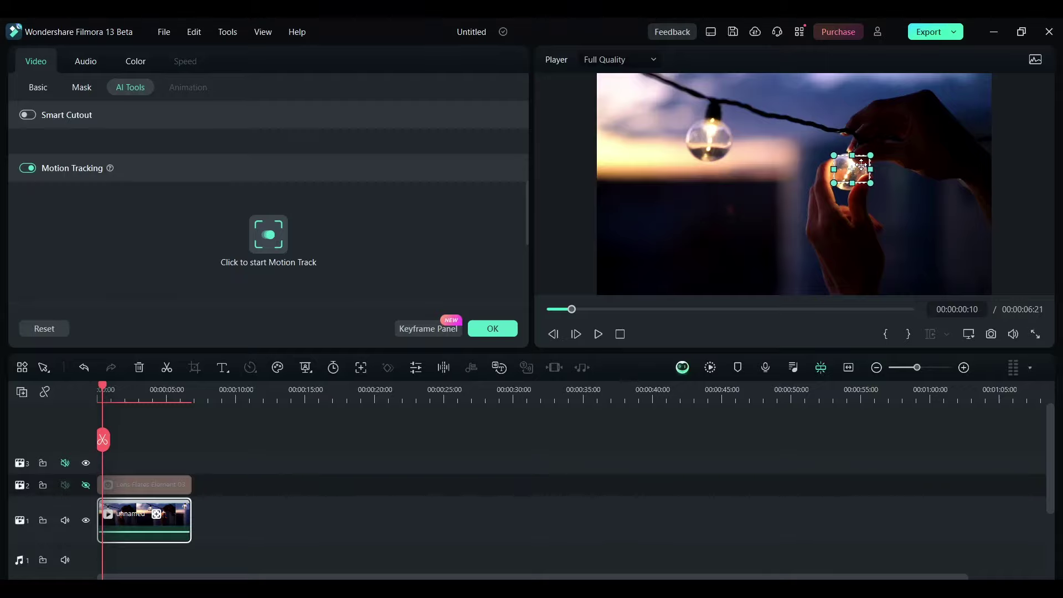
pyautogui.moveTo(862, 166); pyautogui.dragTo(858, 167)
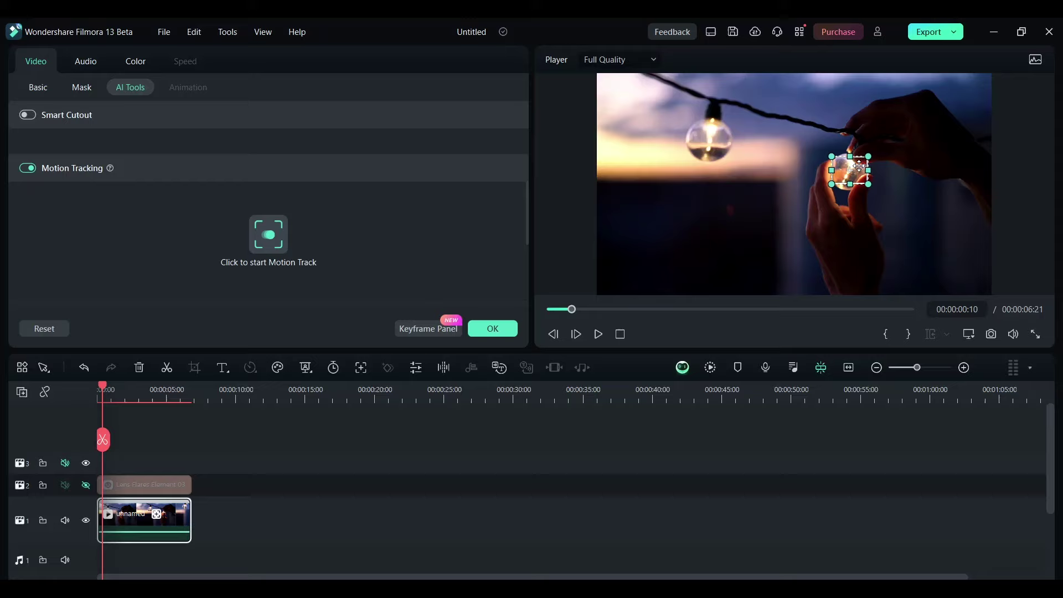
pyautogui.click(267, 237)
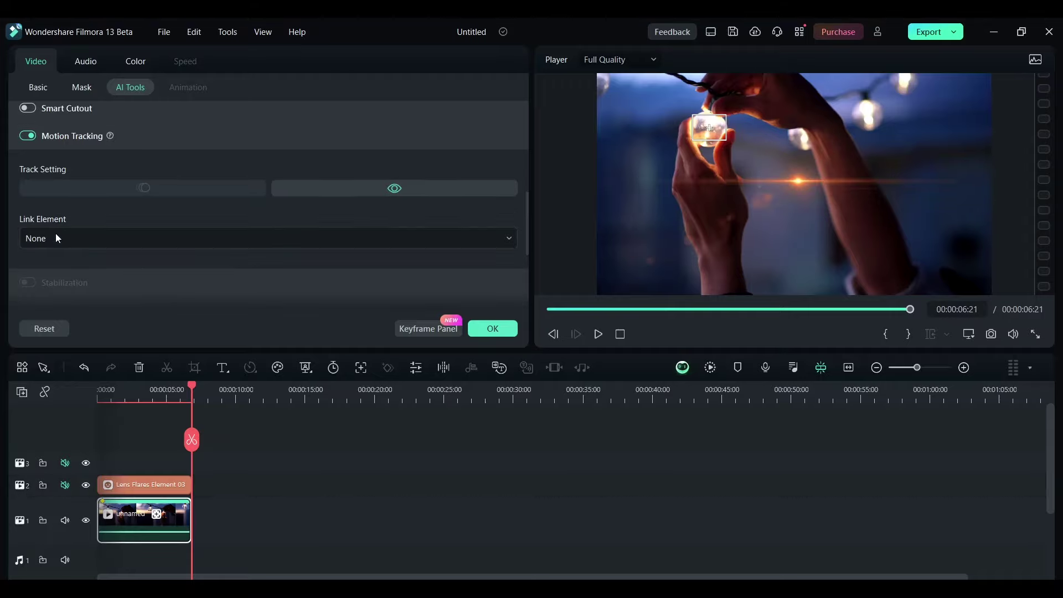
# - Link the lens flare sticker to the bulb's tracked motion
pyautogui.click(195, 236)
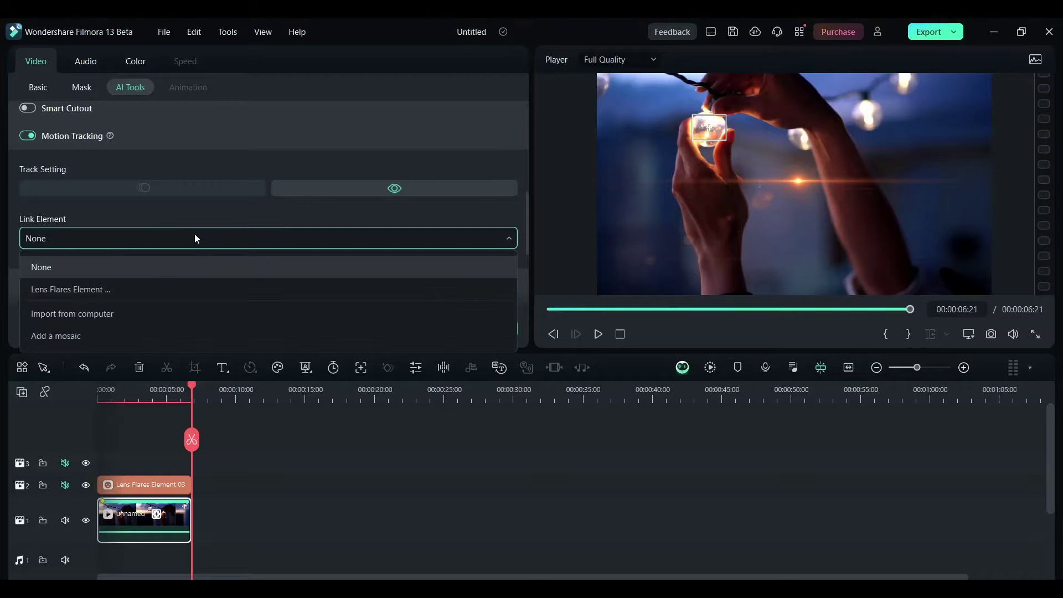
pyautogui.click(86, 292)
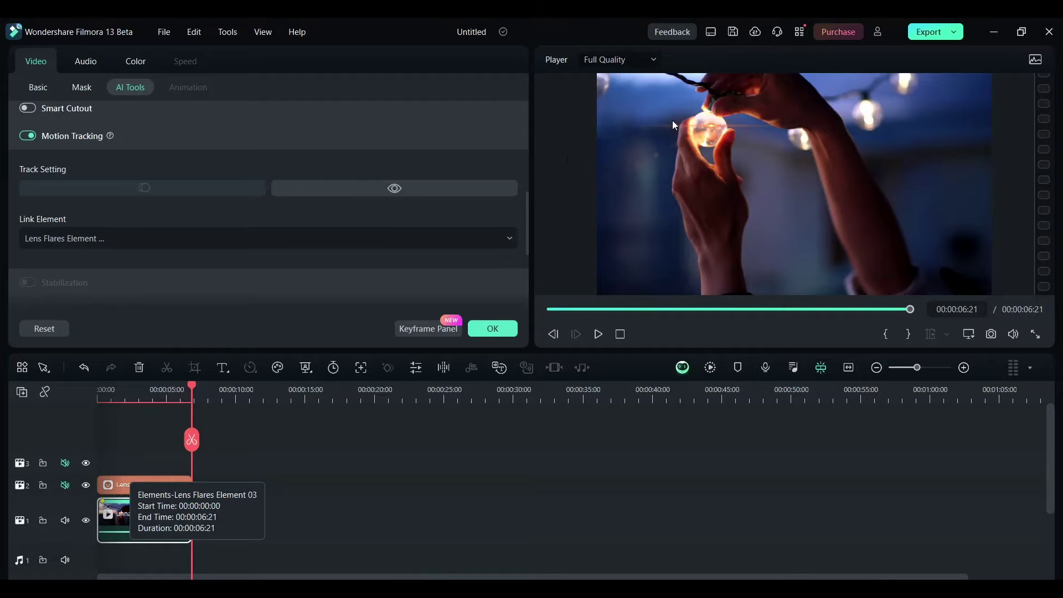
pyautogui.click(102, 399)
# - Preview the tracked flare and park the playhead just after the clip start
pyautogui.press('space')
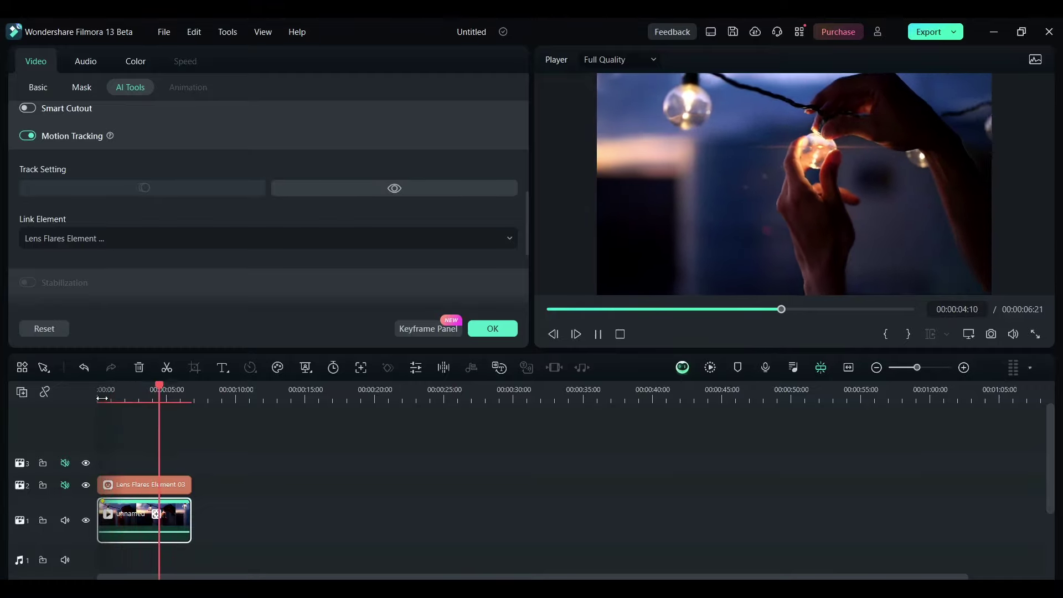
pyautogui.press('space')
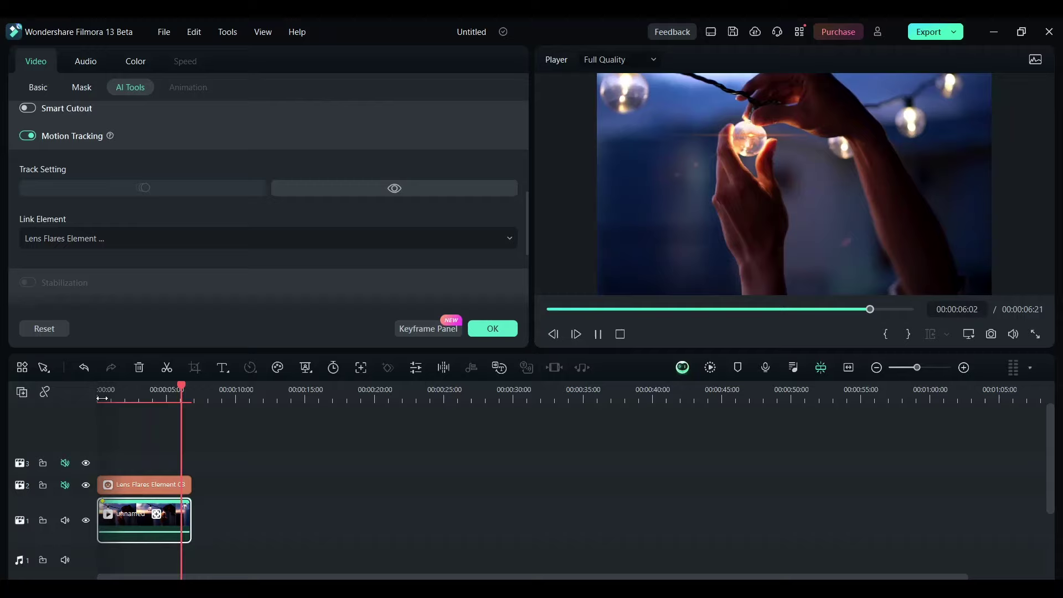
pyautogui.click(102, 389)
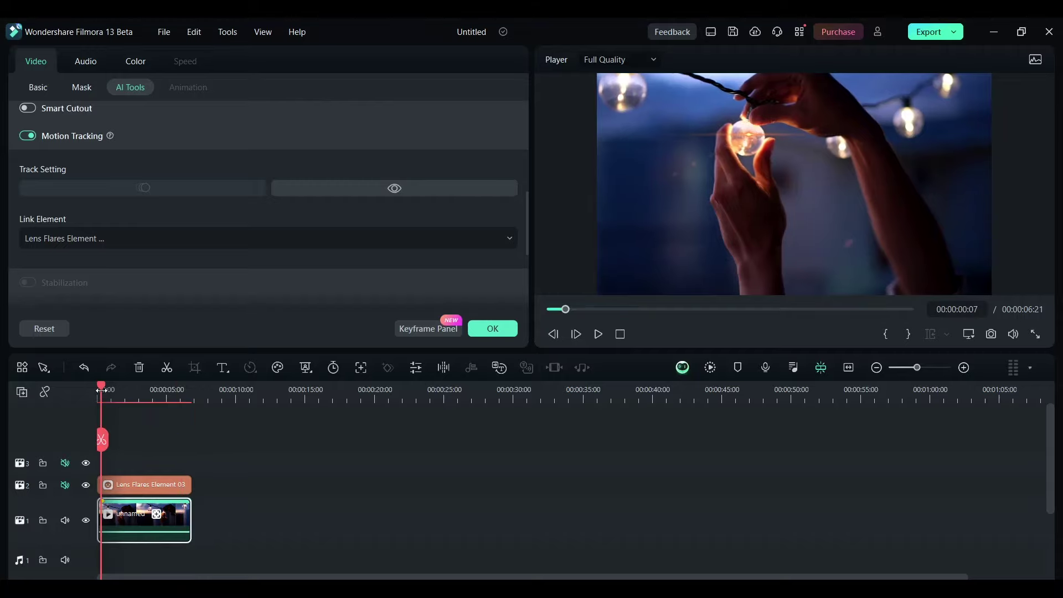
pyautogui.click(104, 385)
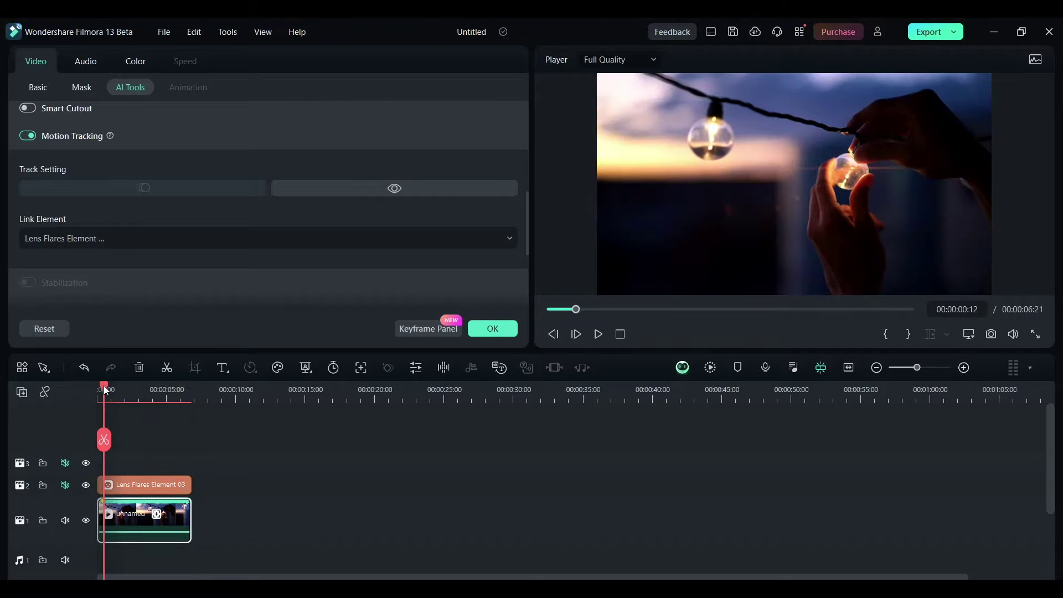
# - Set the lens flare sticker's blend mode to Linear Dodge
pyautogui.click(146, 486)
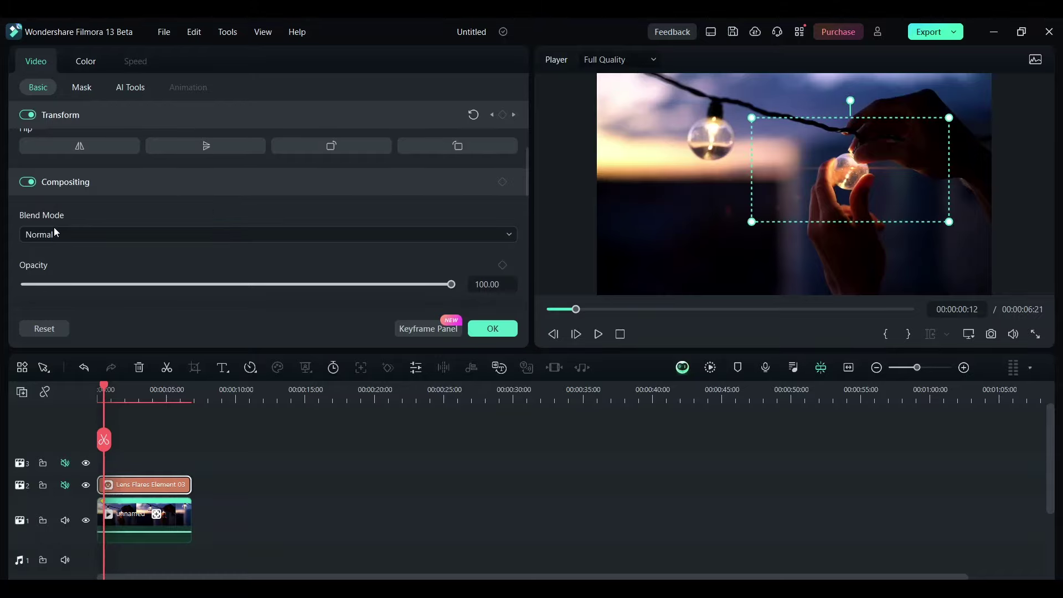
pyautogui.moveTo(60, 114)
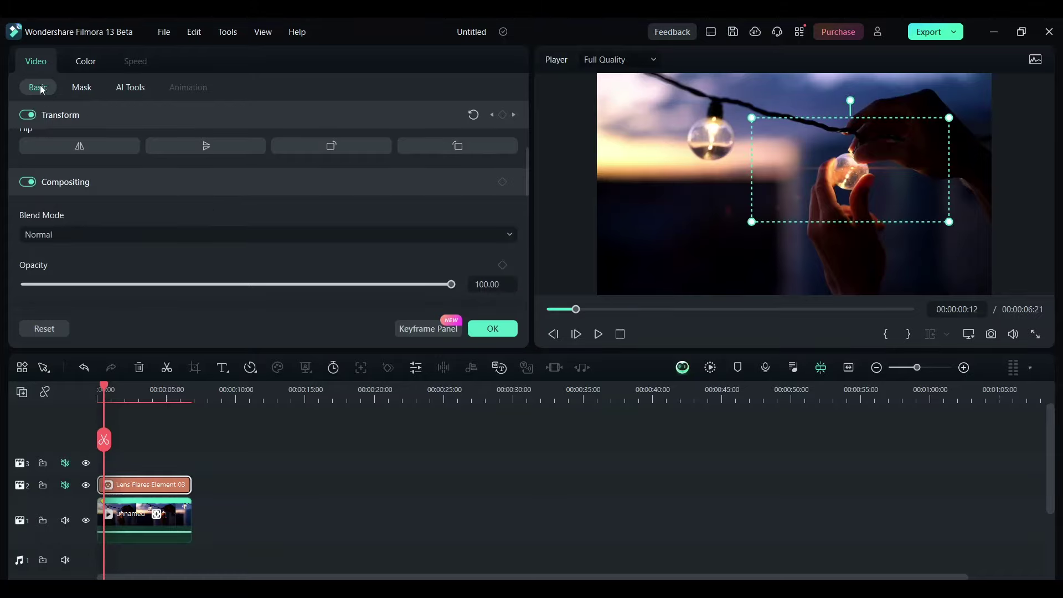
pyautogui.click(151, 237)
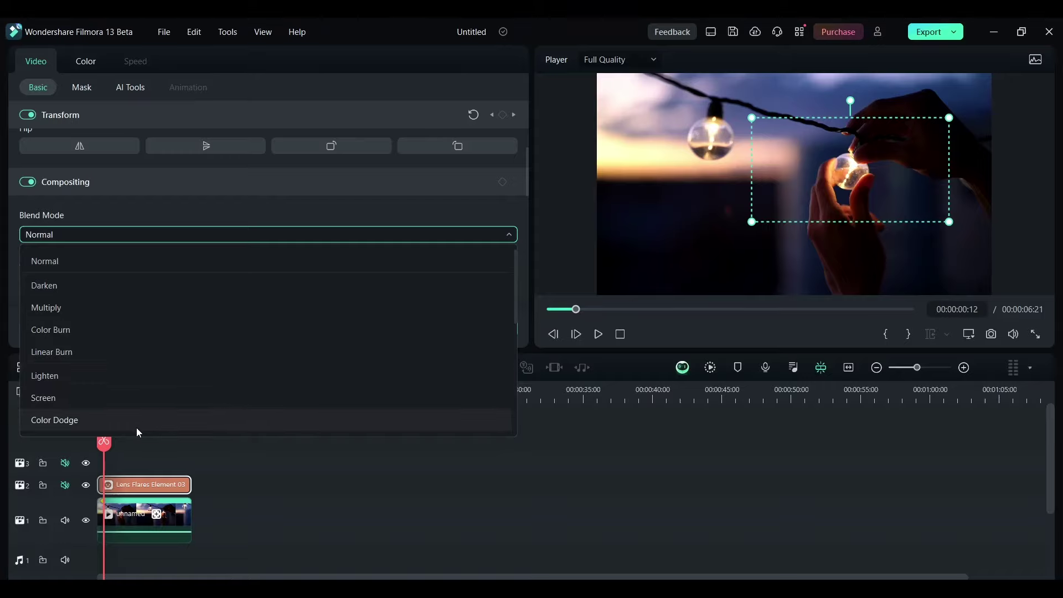
pyautogui.scroll(-1, 137, 428)
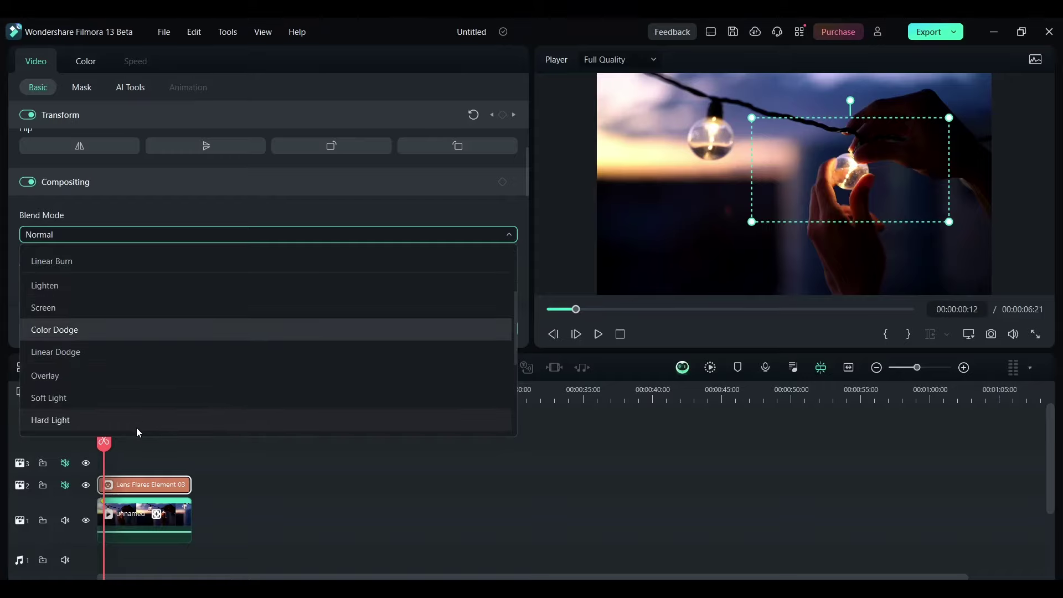
pyautogui.click(132, 356)
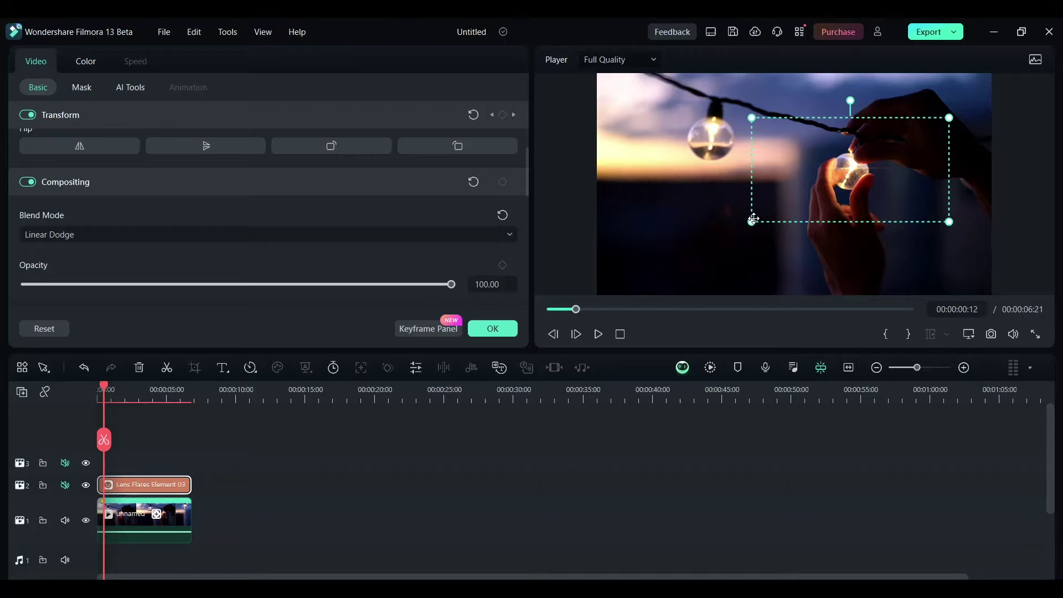
# - Enlarge the flare, move it up and right over the bulb, and replay
pyautogui.moveTo(752, 222); pyautogui.dragTo(573, 304)
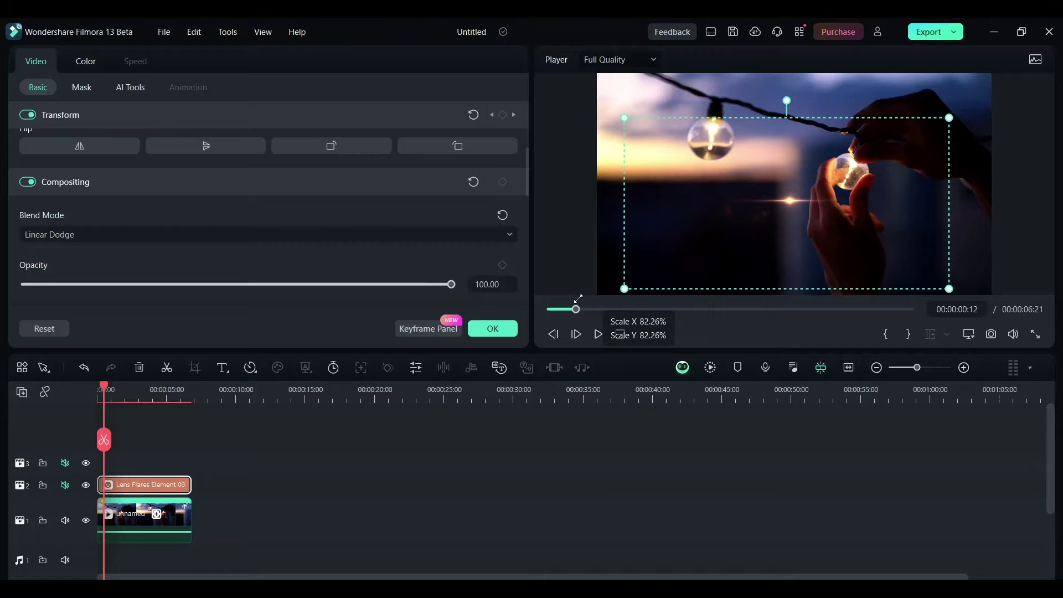
pyautogui.moveTo(752, 221); pyautogui.dragTo(844, 169)
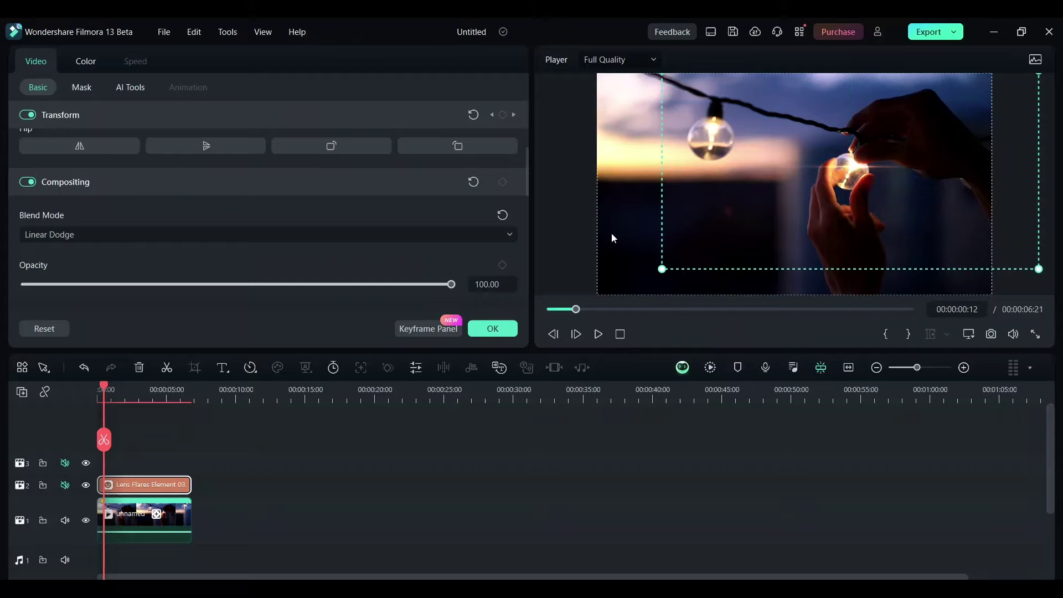
pyautogui.click(566, 246)
pyautogui.moveTo(104, 386); pyautogui.dragTo(95, 384)
pyautogui.press('space')
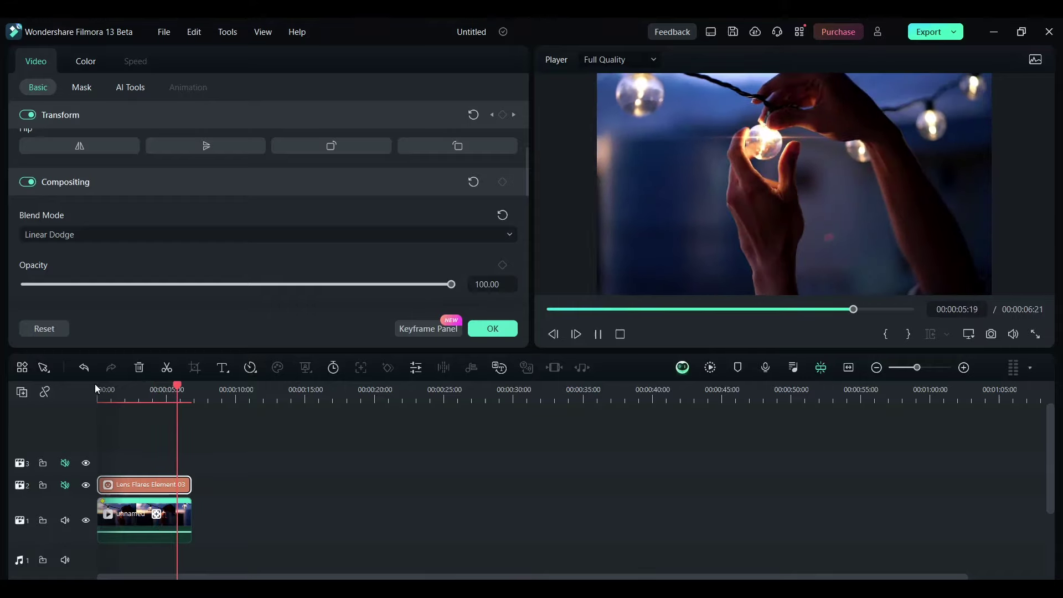
pyautogui.moveTo(191, 389)
pyautogui.mouseDown()
pyautogui.moveTo(108, 396)
pyautogui.moveTo(103, 387)
pyautogui.mouseUp()
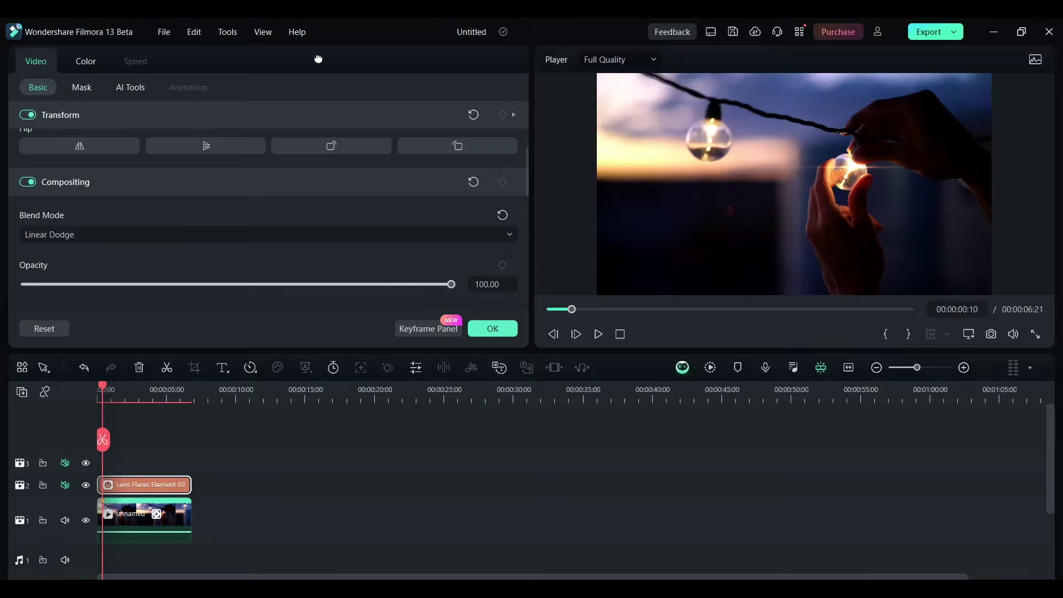
# - Put the favourited Lut effect on track 3, stretched to 00:00:06:21
pyautogui.click(495, 326)
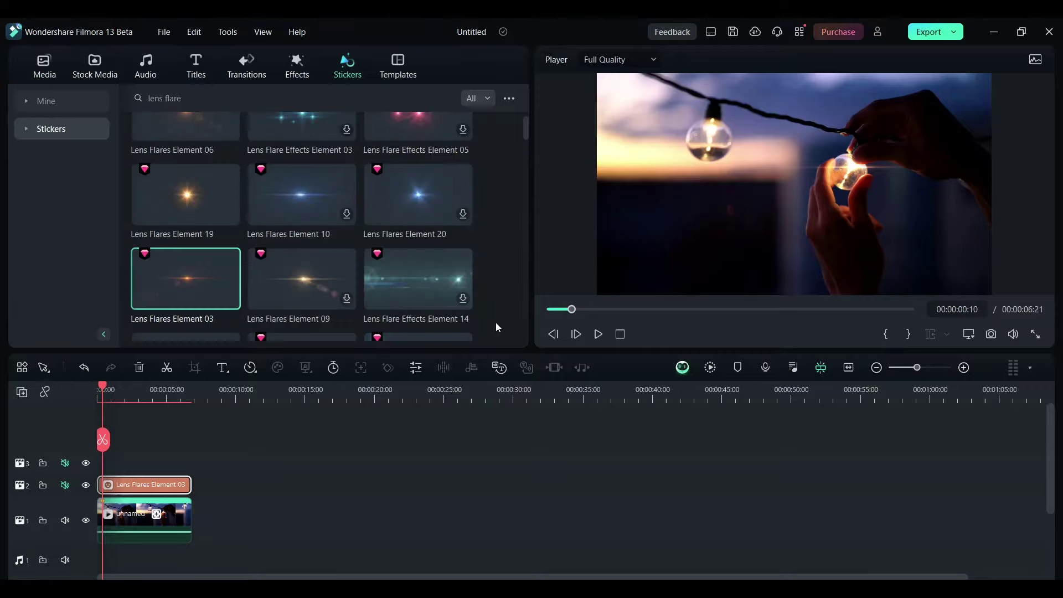
pyautogui.click(296, 66)
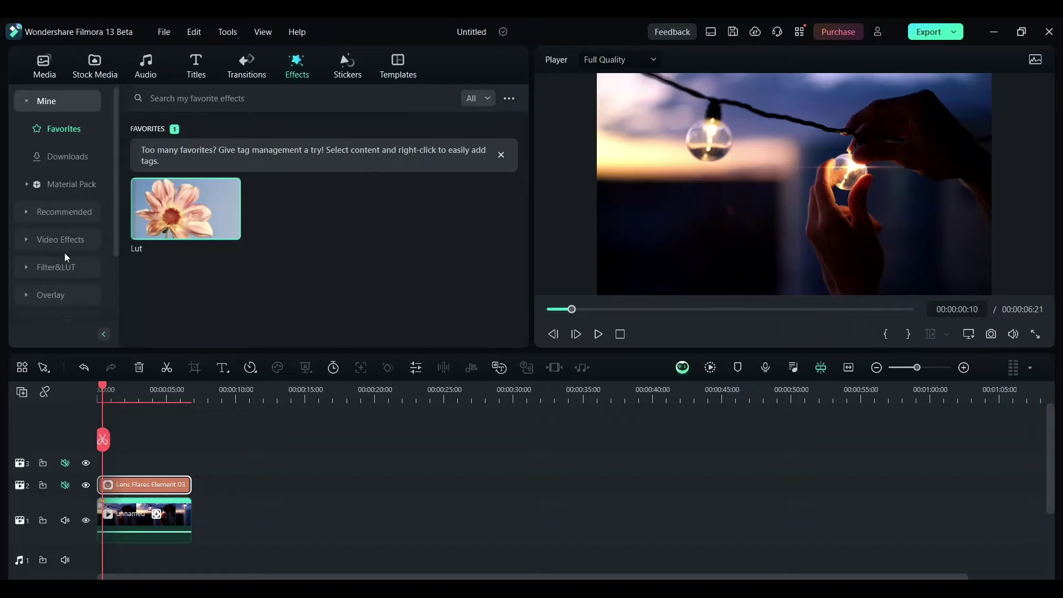
pyautogui.moveTo(159, 199); pyautogui.dragTo(103, 464)
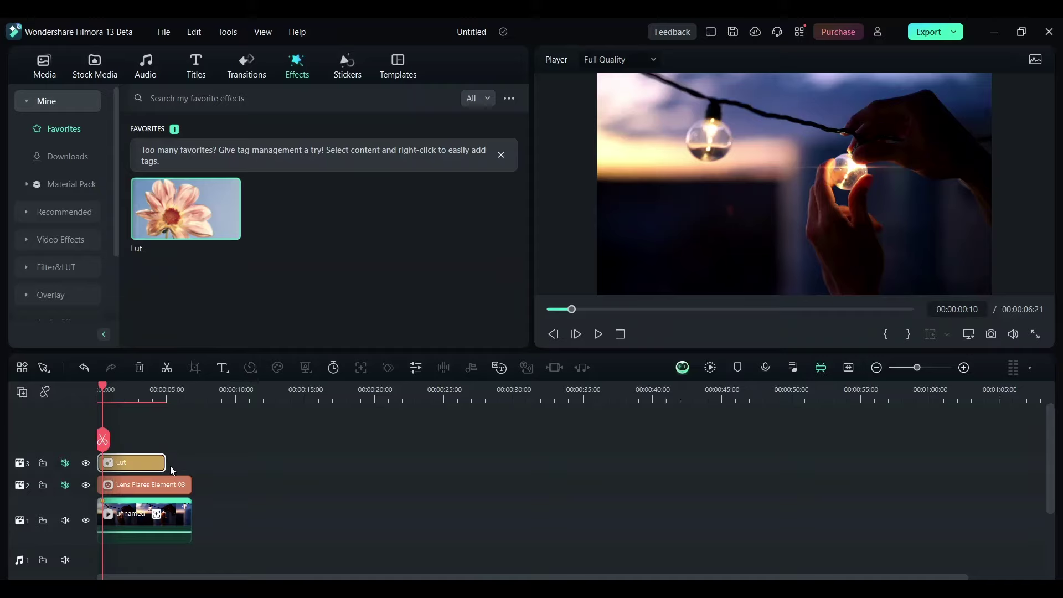
pyautogui.moveTo(166, 463); pyautogui.dragTo(191, 463)
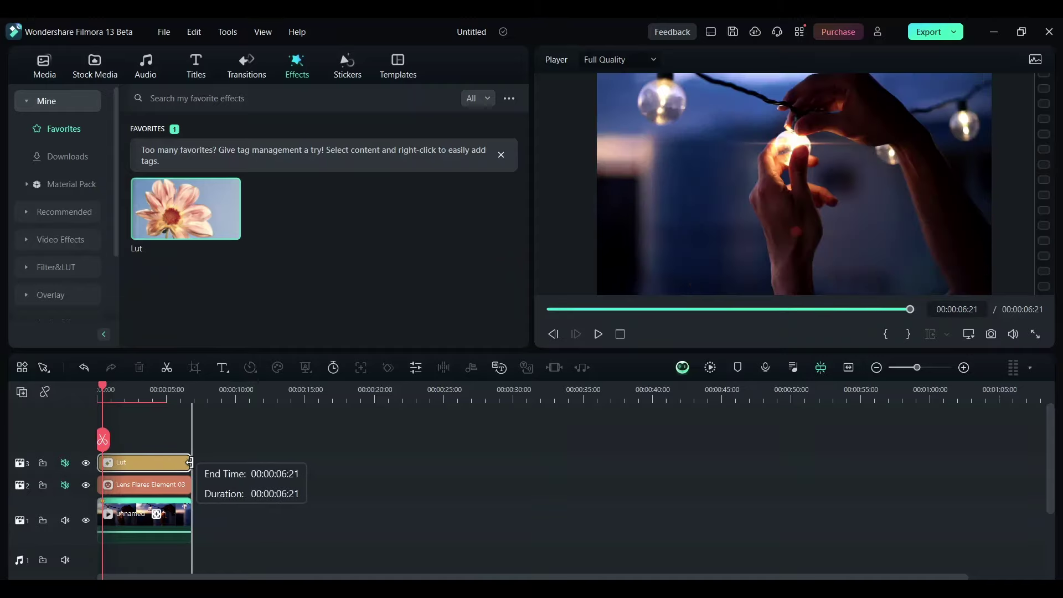
# - Apply a darker, cooler teal-and-orange LUT preset, then play back the graded clip
pyautogui.doubleClick(153, 465)
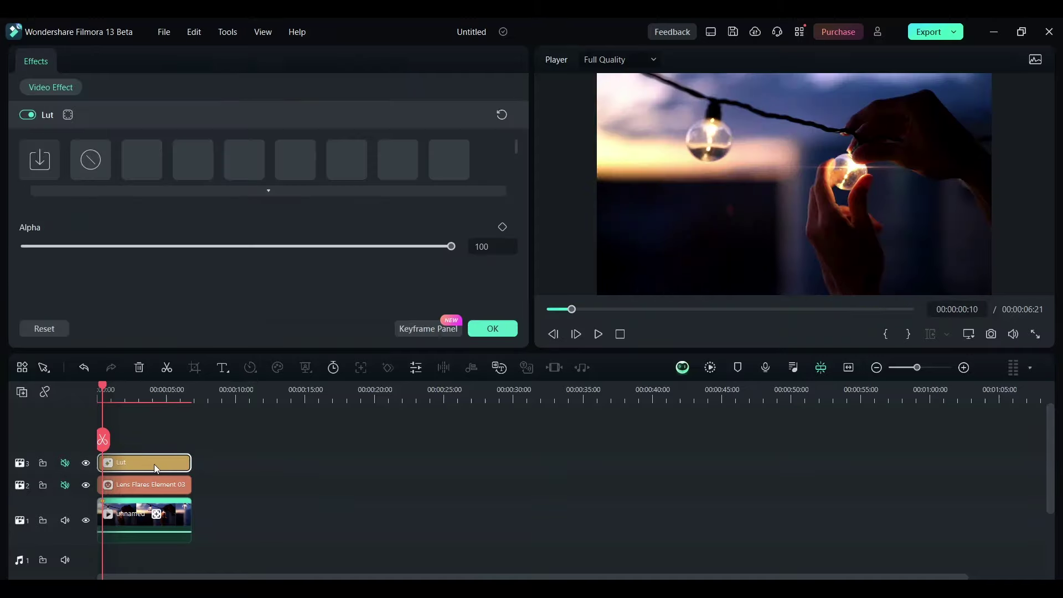
pyautogui.click(269, 192)
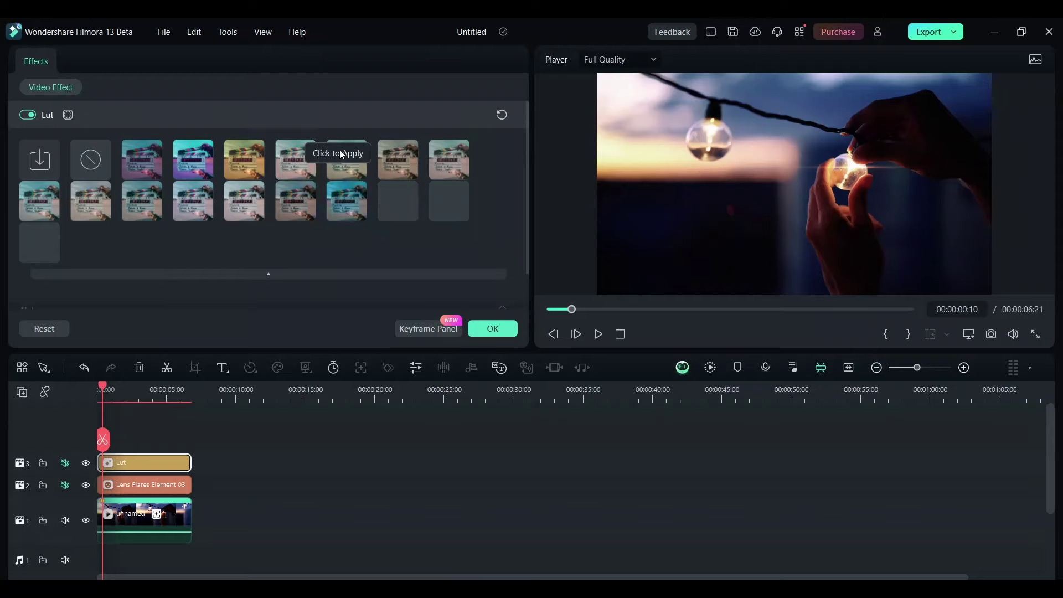
pyautogui.click(358, 154)
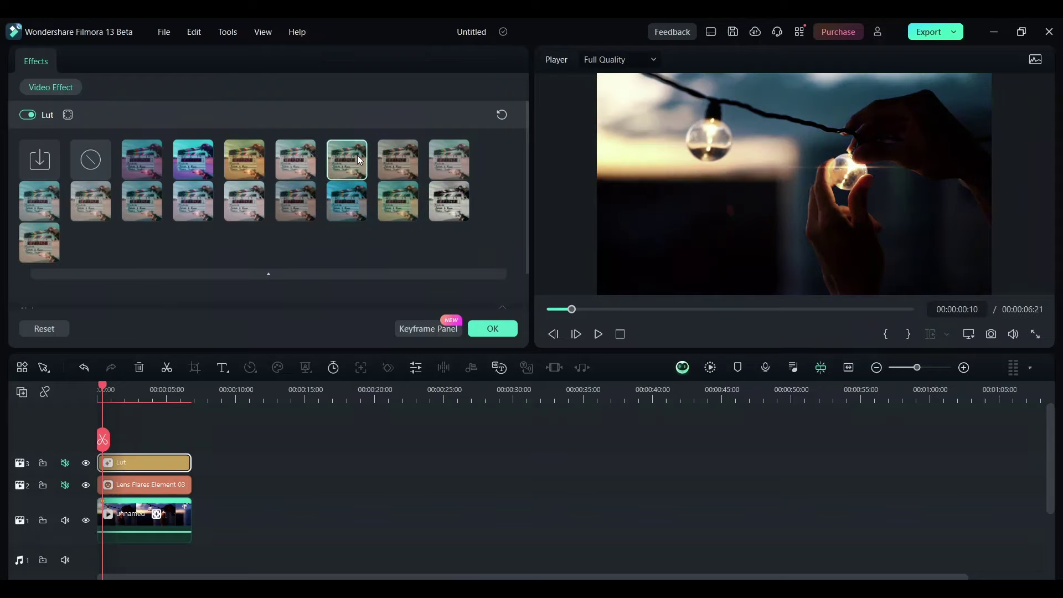
pyautogui.click(400, 206)
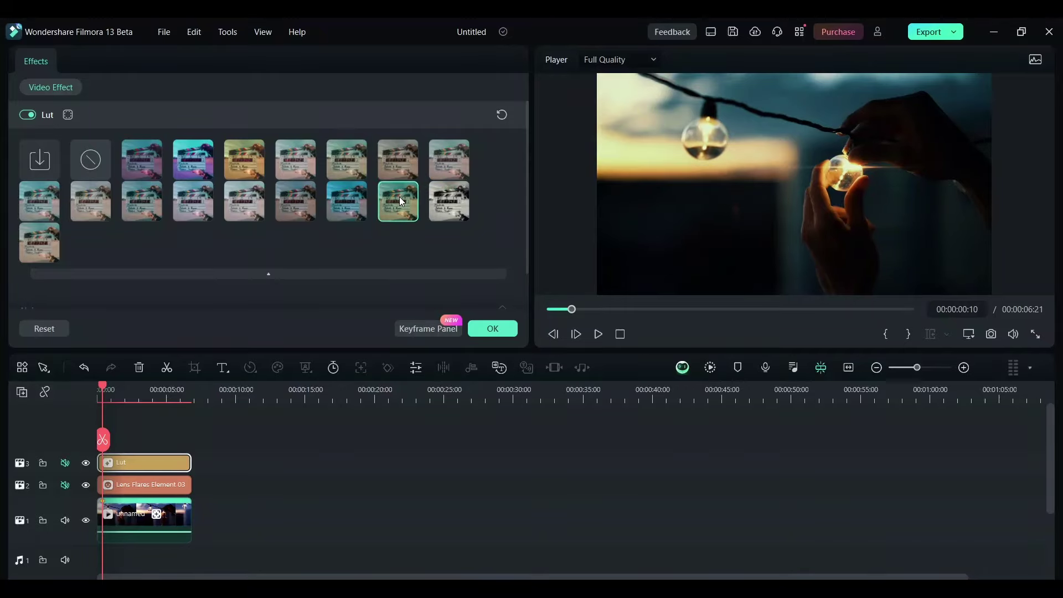
pyautogui.click(491, 329)
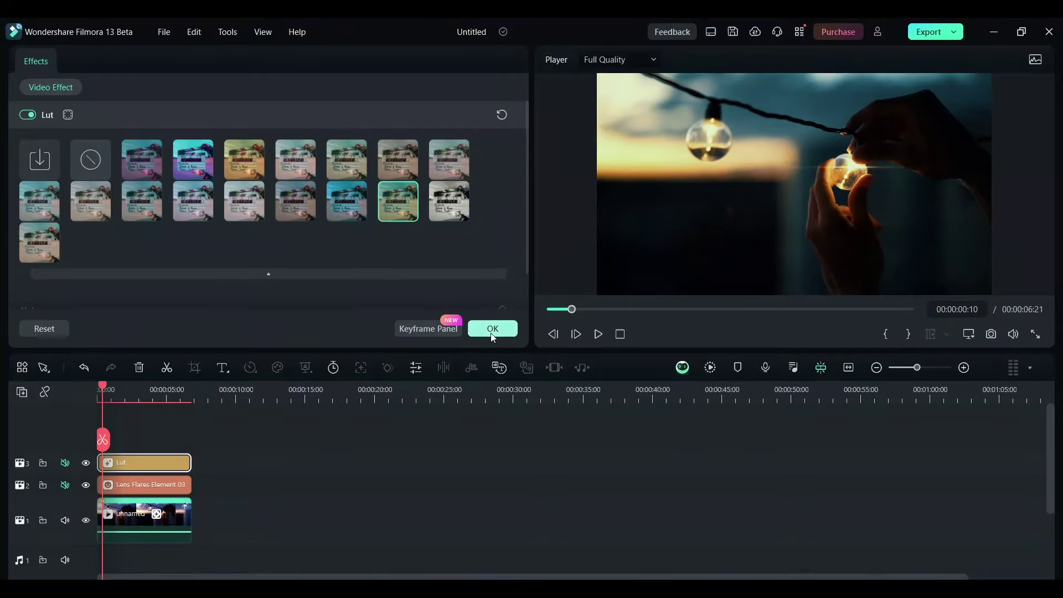
pyautogui.press('space')
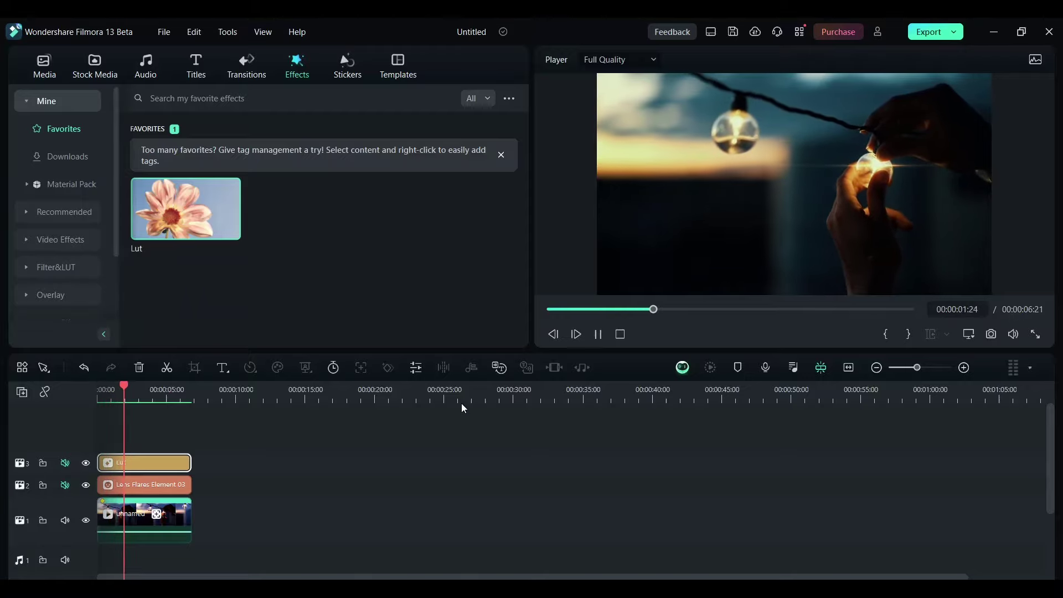